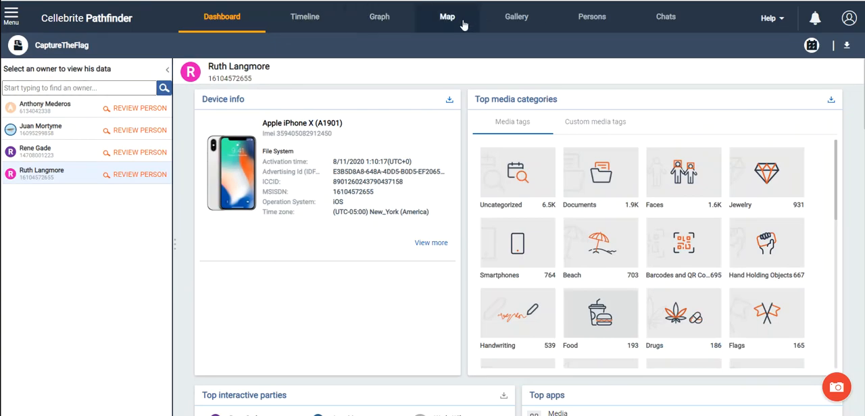
# - Show the case Gallery by category and filter it to the Faces media tag
pyautogui.click(516, 18)
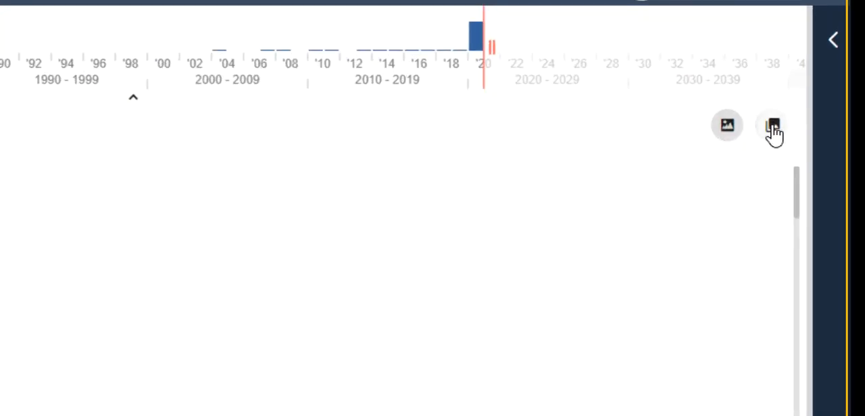
pyautogui.click(772, 121)
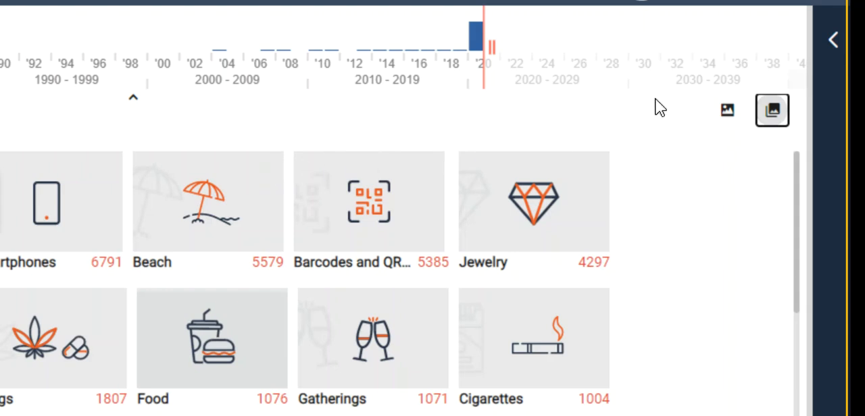
pyautogui.click(729, 111)
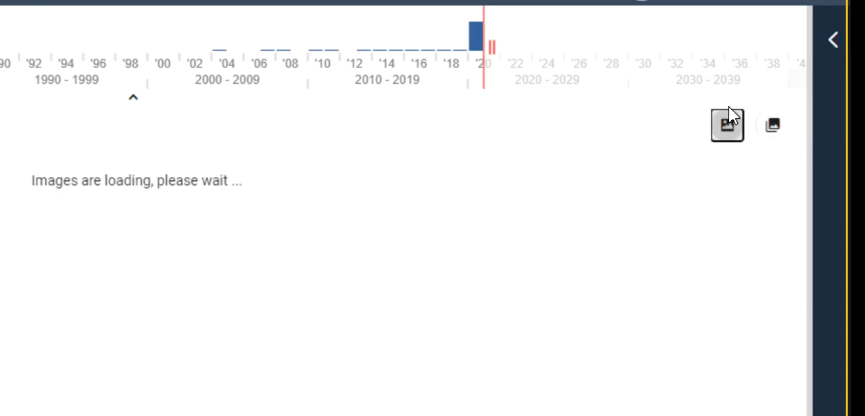
pyautogui.click(773, 129)
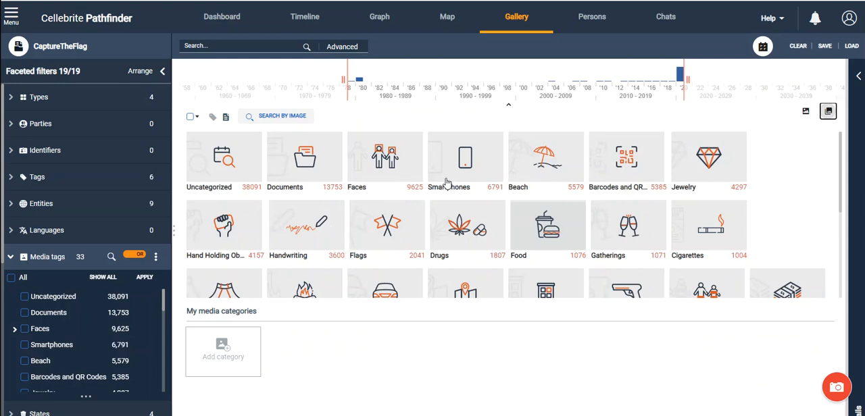
pyautogui.click(393, 162)
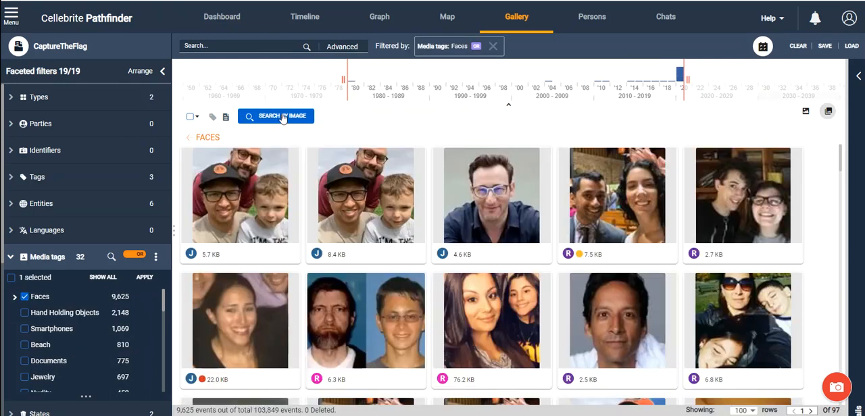
# - Start a search by image and browse the computer for a file to upload
pyautogui.click(283, 118)
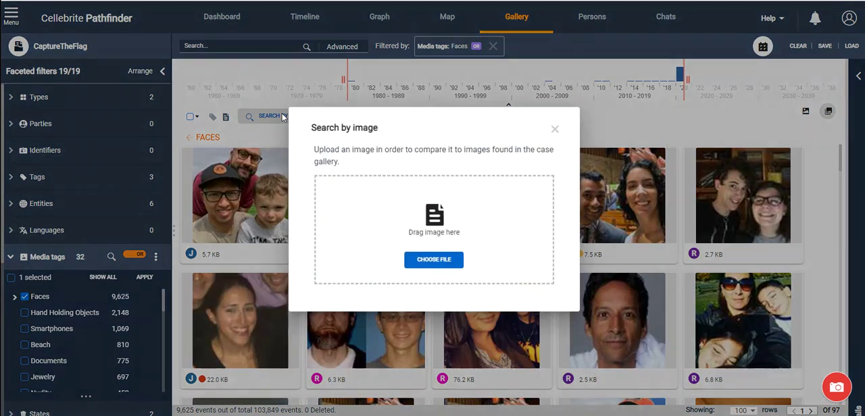
pyautogui.click(434, 261)
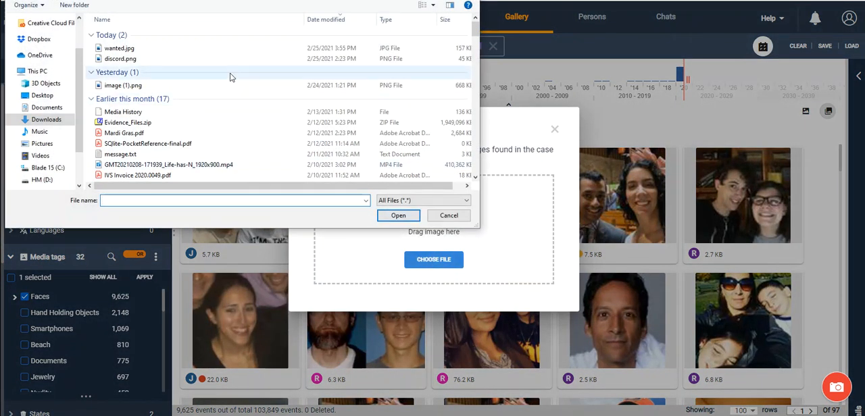
pyautogui.moveTo(118, 48)
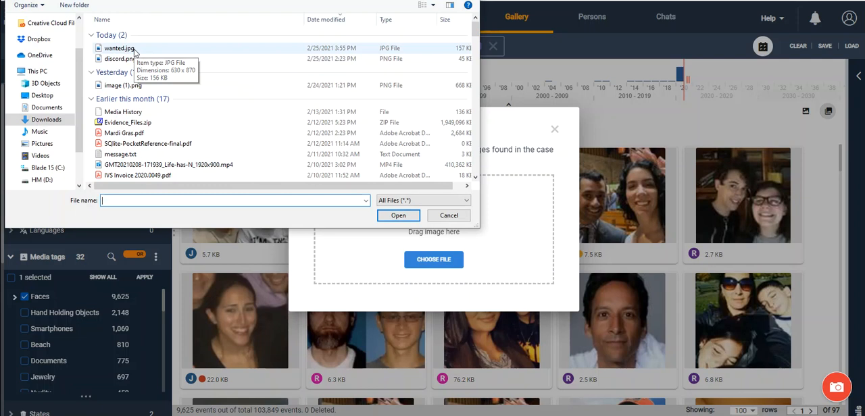
# - Upload wanted.jpg from Downloads as the search image
pyautogui.doubleClick(119, 48)
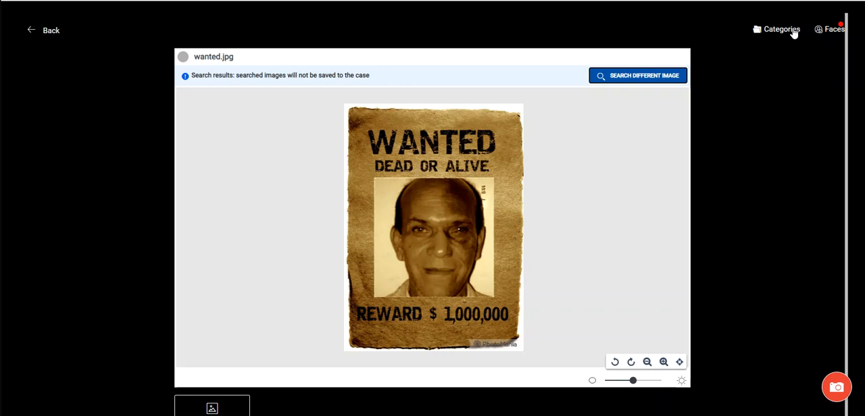
# - Select the face detected on the poster and load similar faces from the case
pyautogui.click(830, 29)
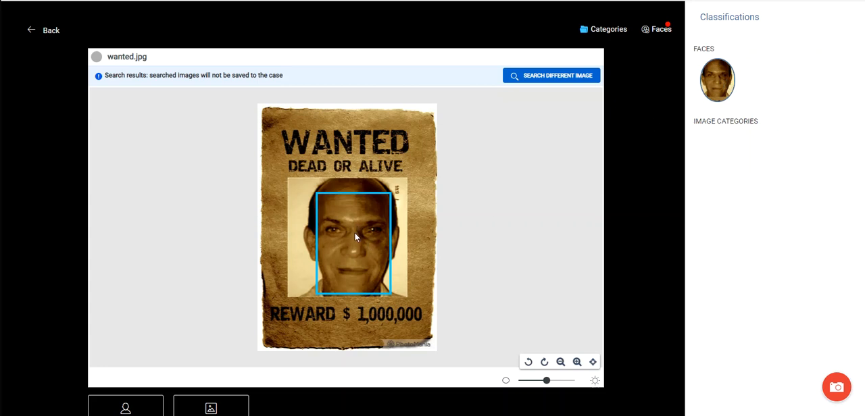
pyautogui.scroll(-1, 326, 260)
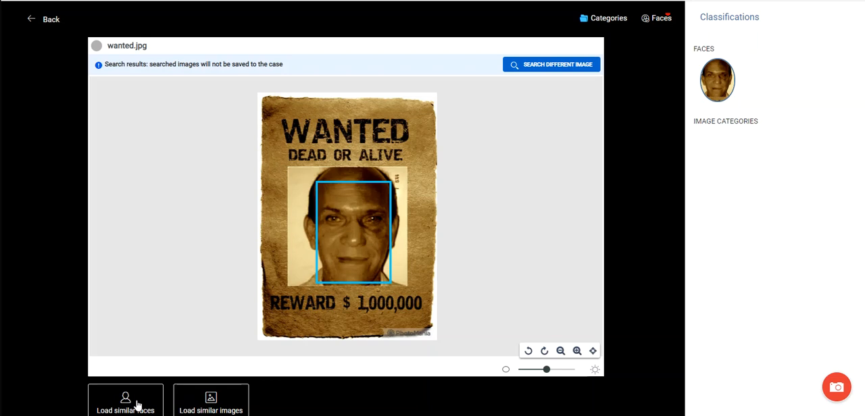
pyautogui.click(661, 18)
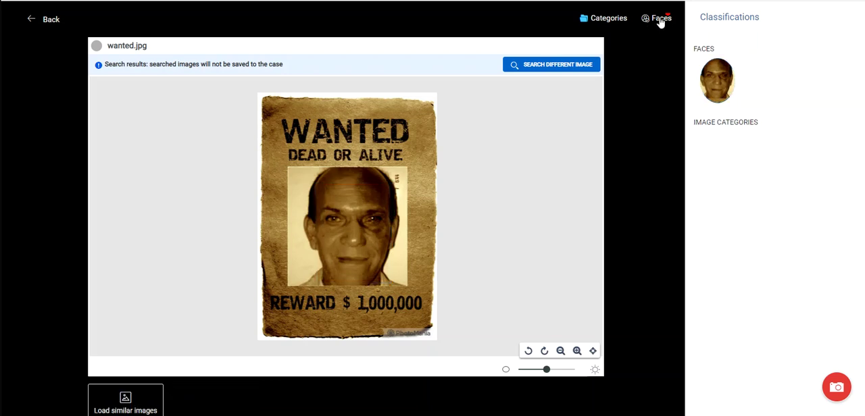
pyautogui.click(716, 80)
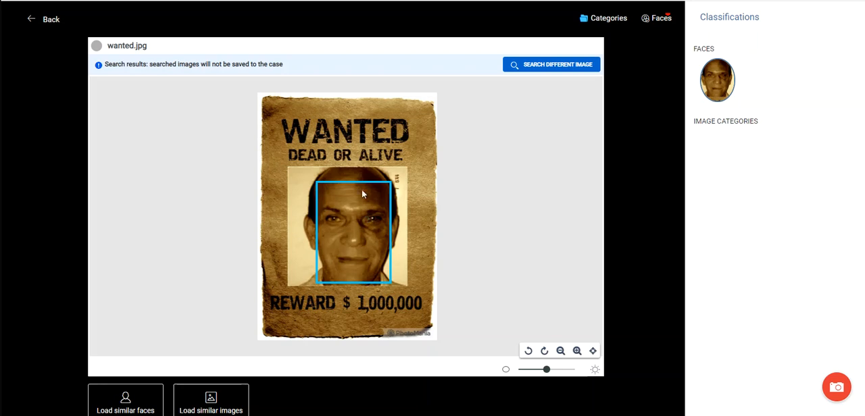
pyautogui.click(126, 403)
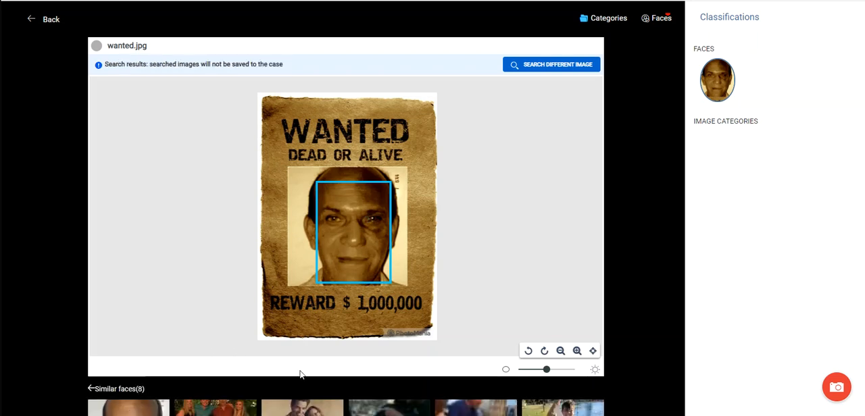
pyautogui.scroll(-2, 300, 373)
# - Compare the poster side by side with the top matching face dated Jul 7, 2020
pyautogui.click(128, 395)
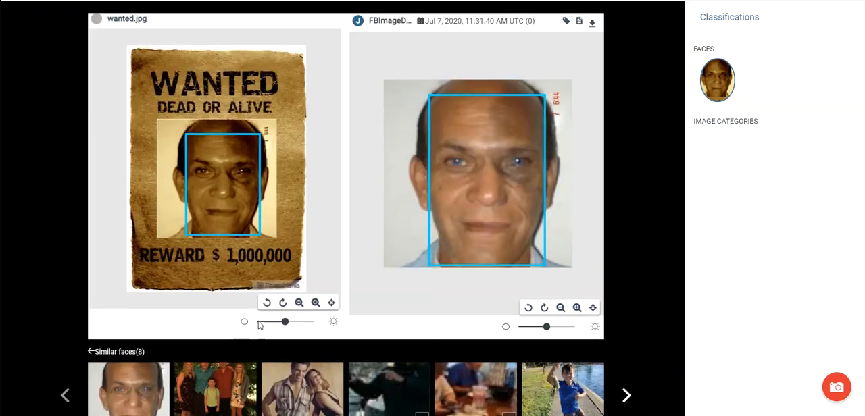